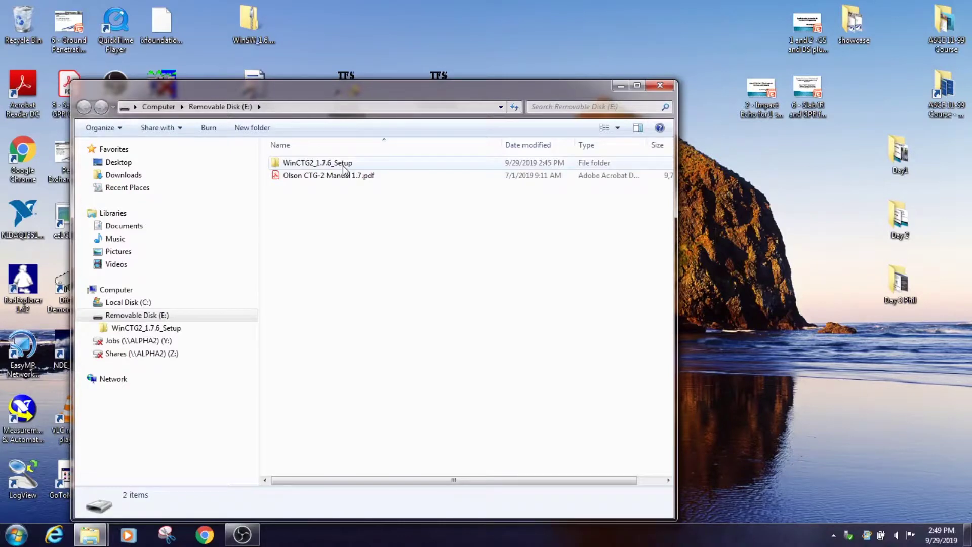
- Install WinCTG2 from setup.exe in the WinCTG2_1.7.6_Setup folder into C:\Olson Instruments\WinCTG2\ for the current user only, and show the desktop
{"action": "double_click", "coordinate": [344, 163]}
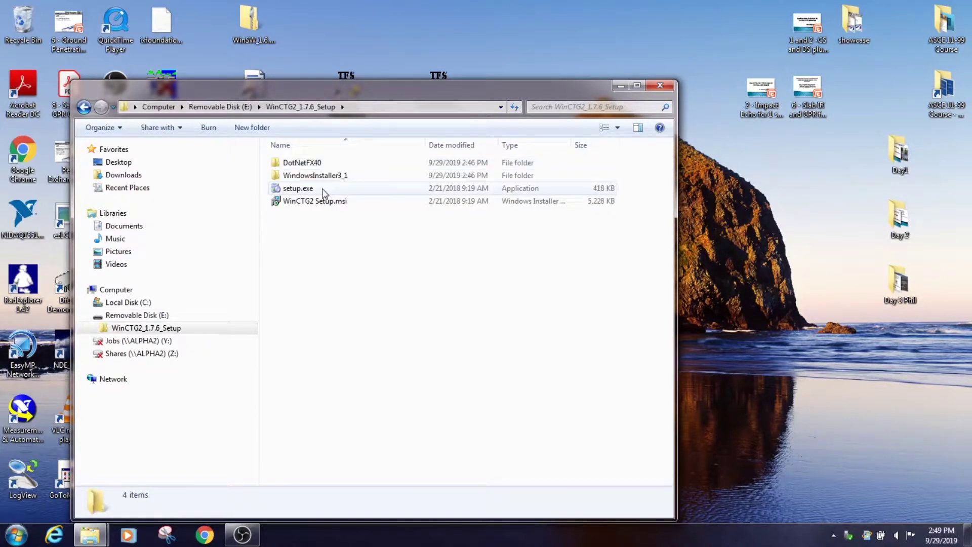
{"action": "double_click", "coordinate": [322, 189]}
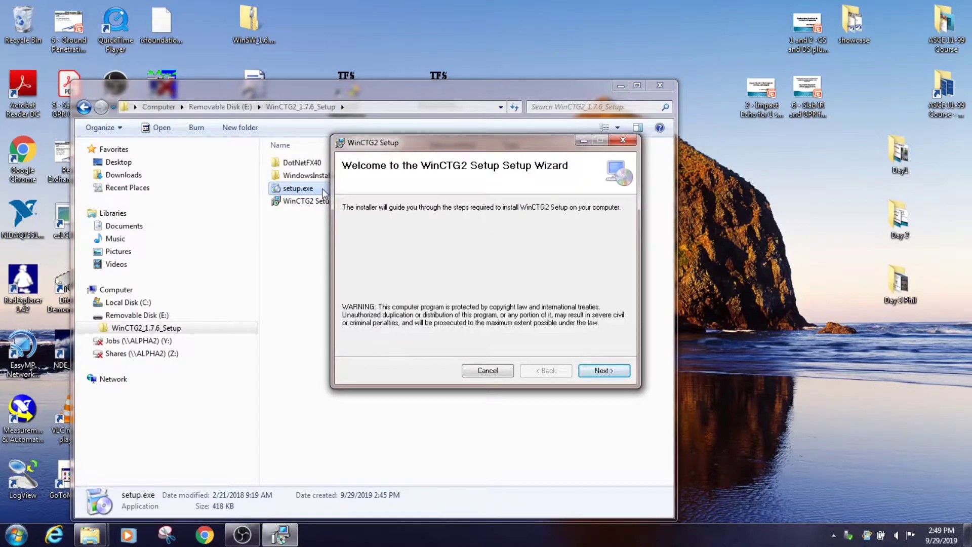
{"action": "left_click", "coordinate": [605, 372]}
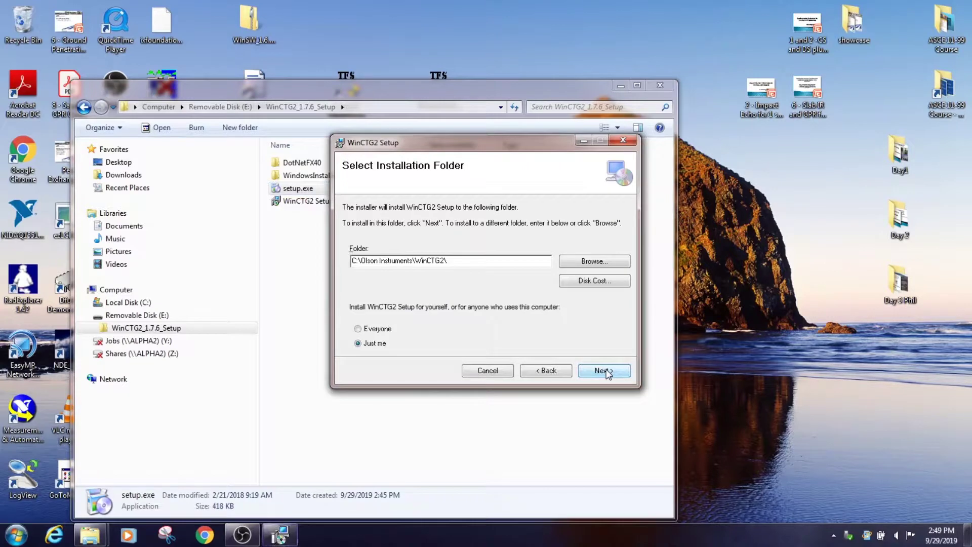
{"action": "left_click", "coordinate": [606, 372]}
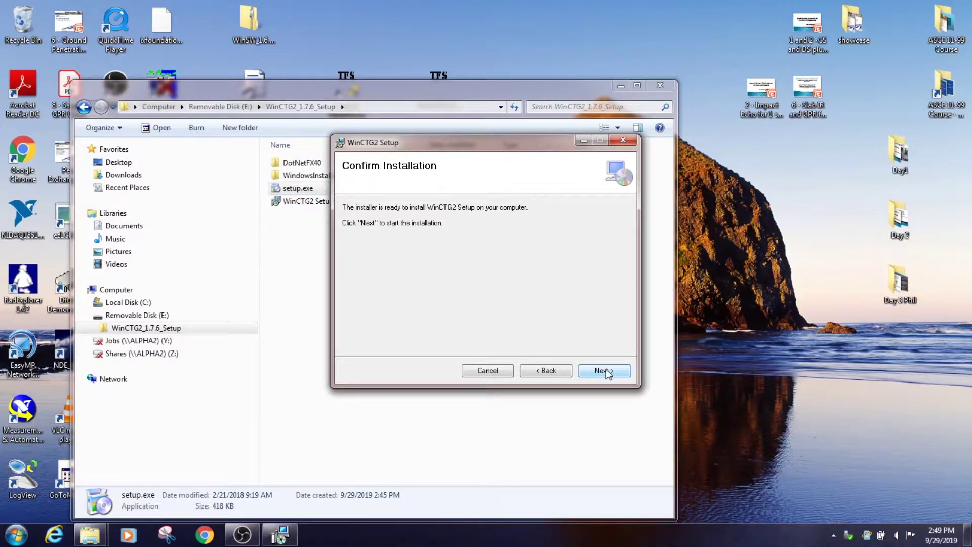
{"action": "left_click", "coordinate": [606, 370]}
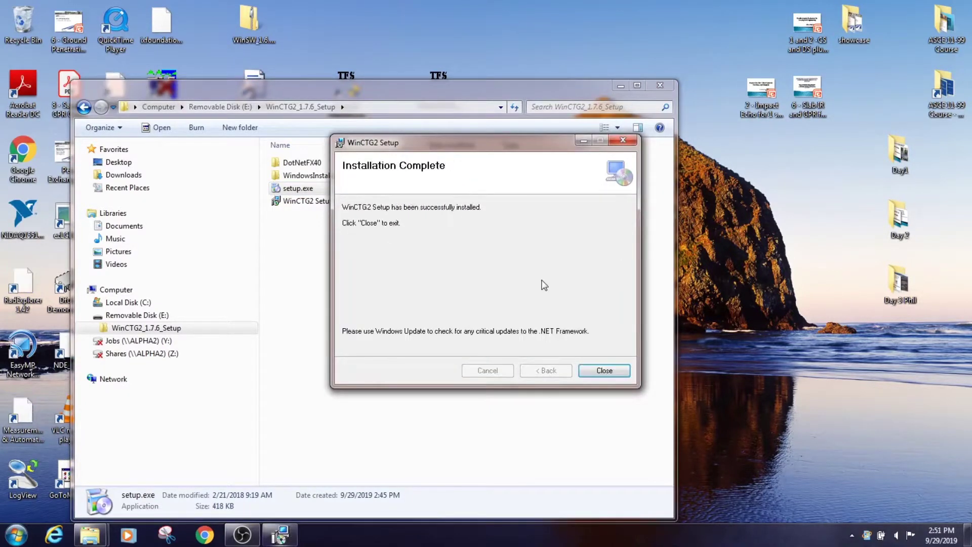
{"action": "left_click", "coordinate": [603, 370]}
{"action": "key", "text": "super+d"}
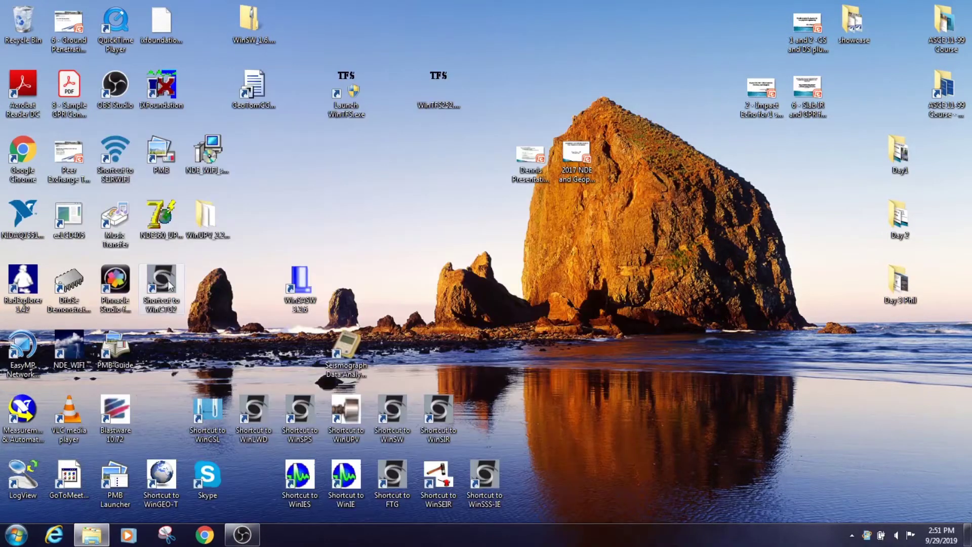
{"action": "left_click_drag", "start_coordinate": [387, 203], "coordinate": [386, 201]}
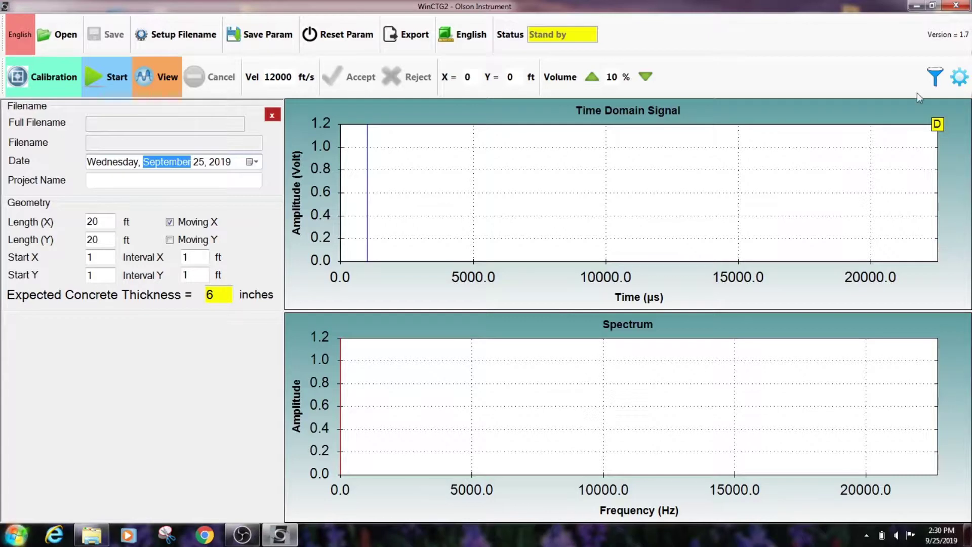
- Show the frequency filter settings, and hide both the project parameters and the filter settings to enlarge the plots
{"action": "left_click", "coordinate": [935, 76]}
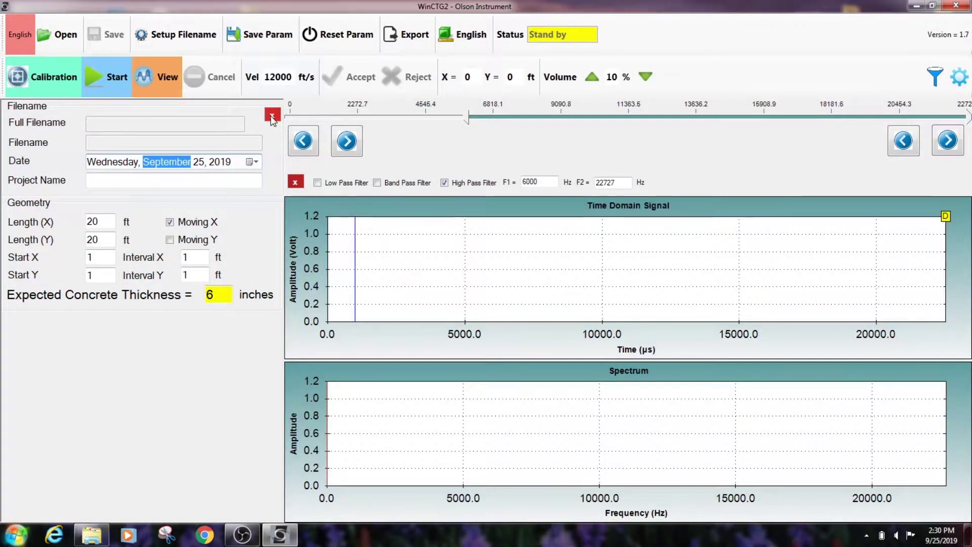
{"action": "left_click", "coordinate": [273, 116]}
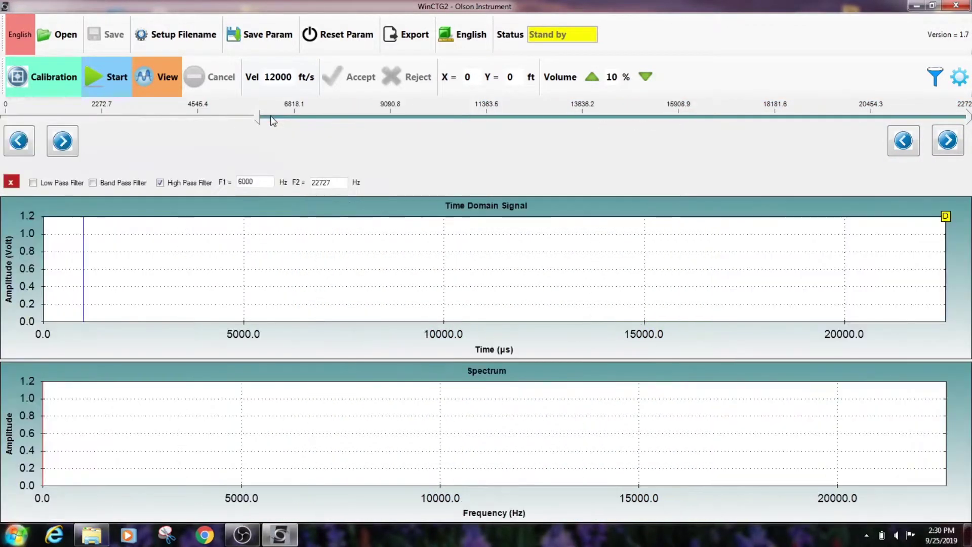
{"action": "left_click", "coordinate": [11, 182]}
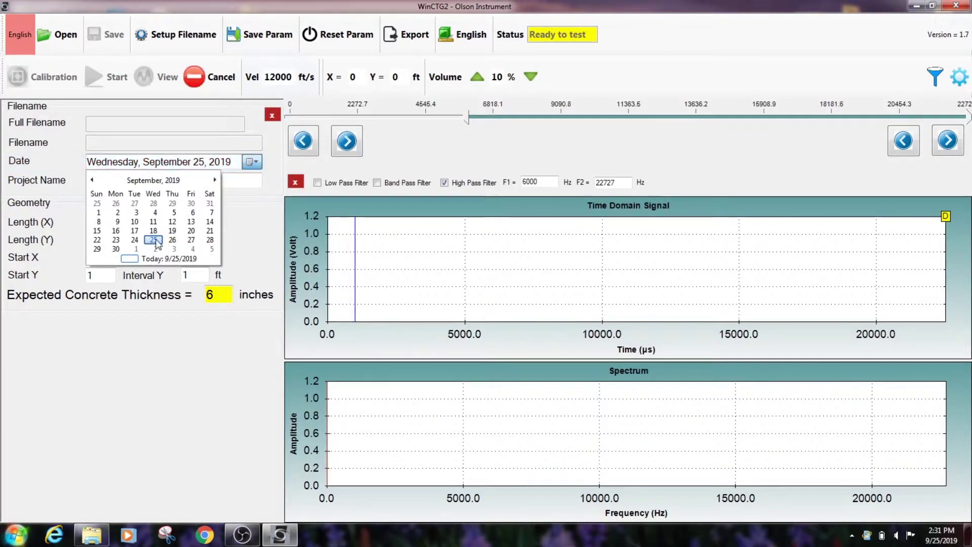
- Set the test date to September 25, 2019 and enter the project name CTG-2 Test 1
{"action": "left_click", "coordinate": [157, 241]}
{"action": "left_click", "coordinate": [113, 185]}
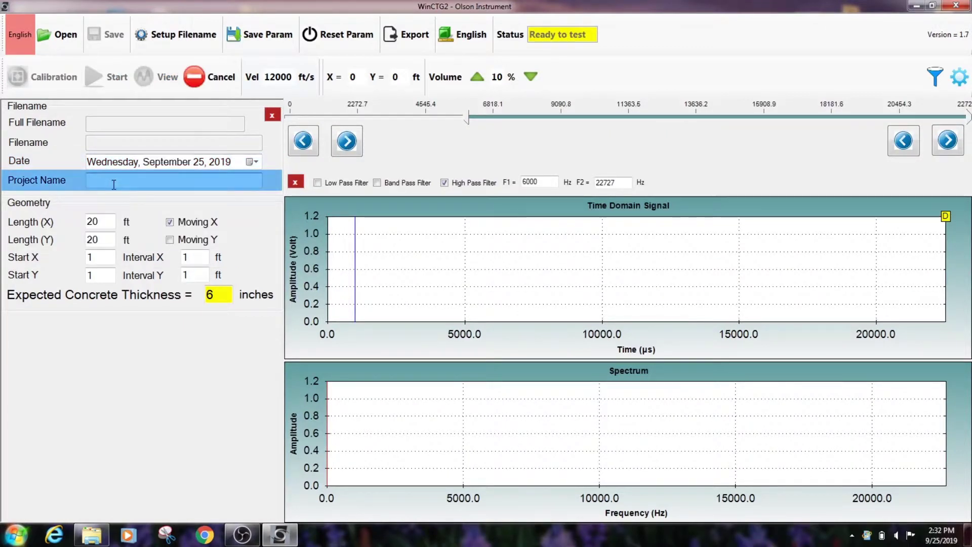
{"action": "type", "text": "CTG-2 Test"}
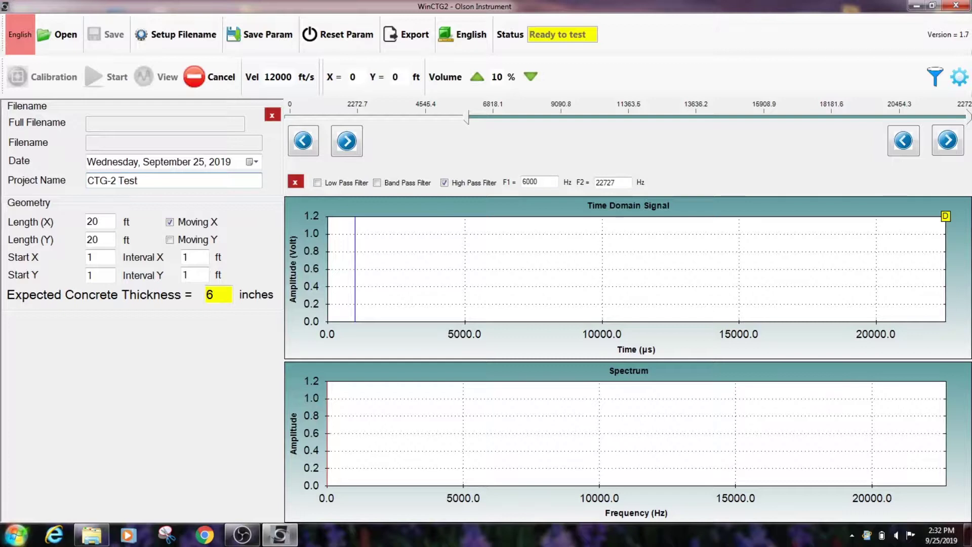
{"action": "type", "text": " 1"}
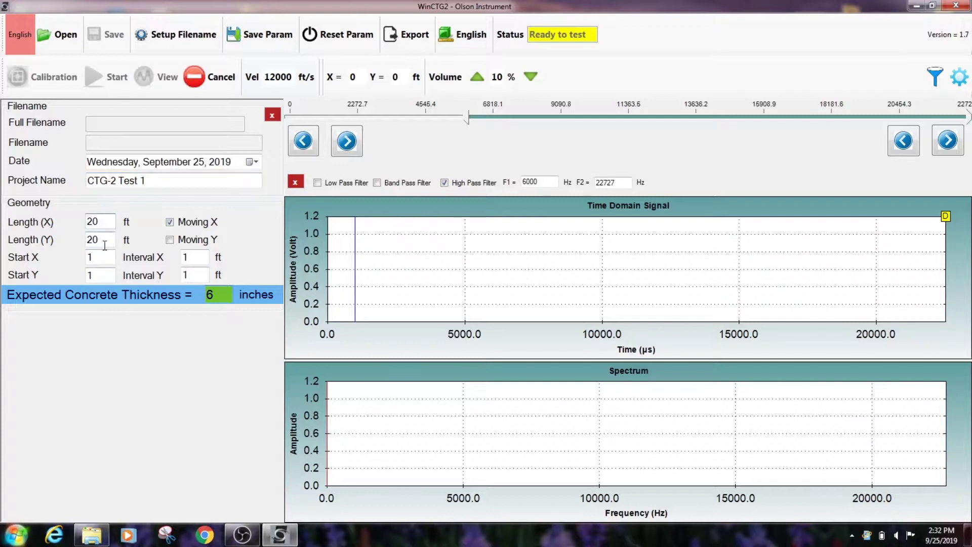
- Review the Interval X, Start Y, expected concrete thickness and velocity settings without changing them
{"action": "left_click", "coordinate": [193, 263]}
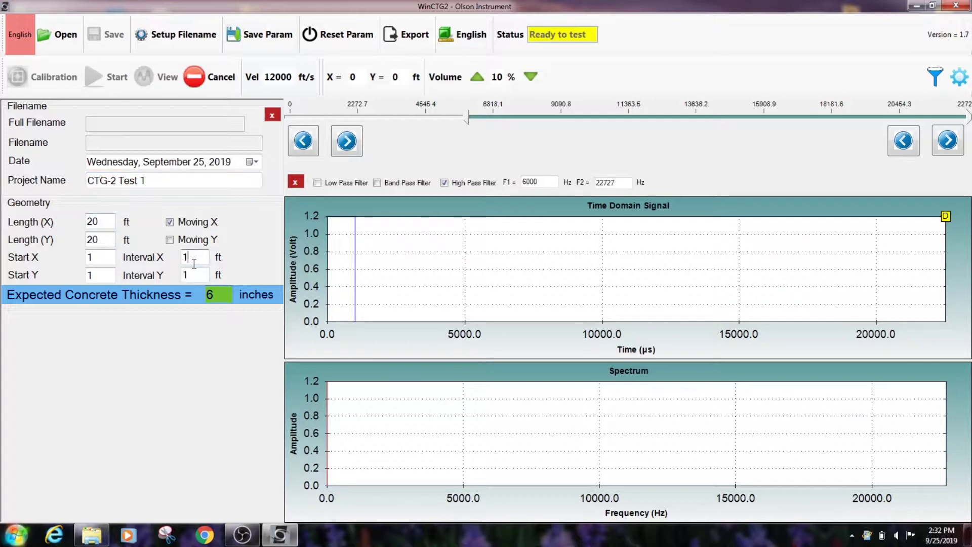
{"action": "left_click", "coordinate": [102, 274]}
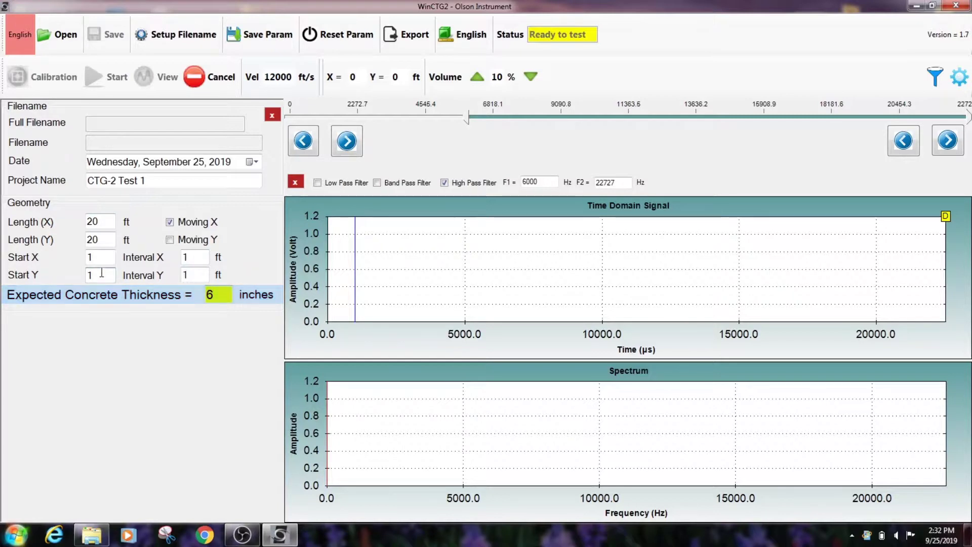
{"action": "left_click", "coordinate": [223, 298]}
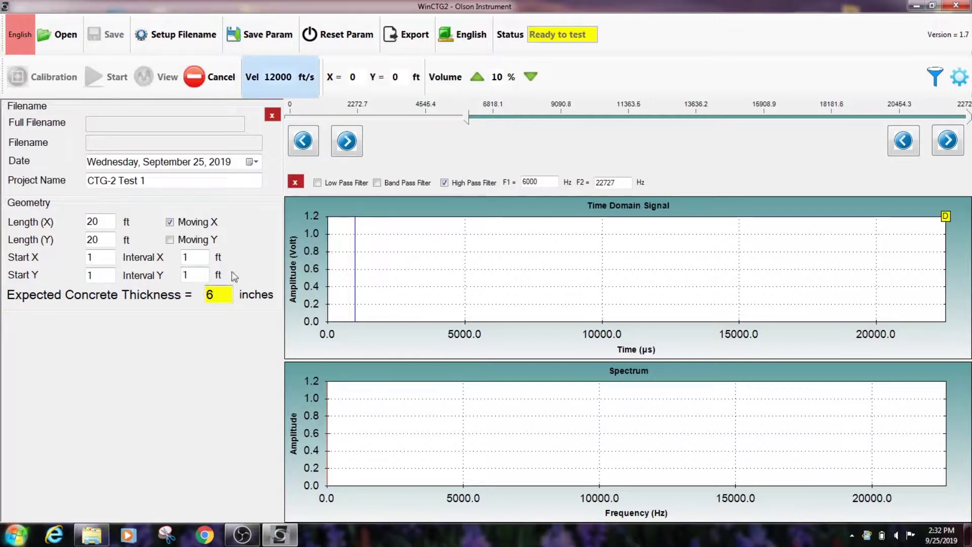
{"action": "left_click", "coordinate": [291, 77]}
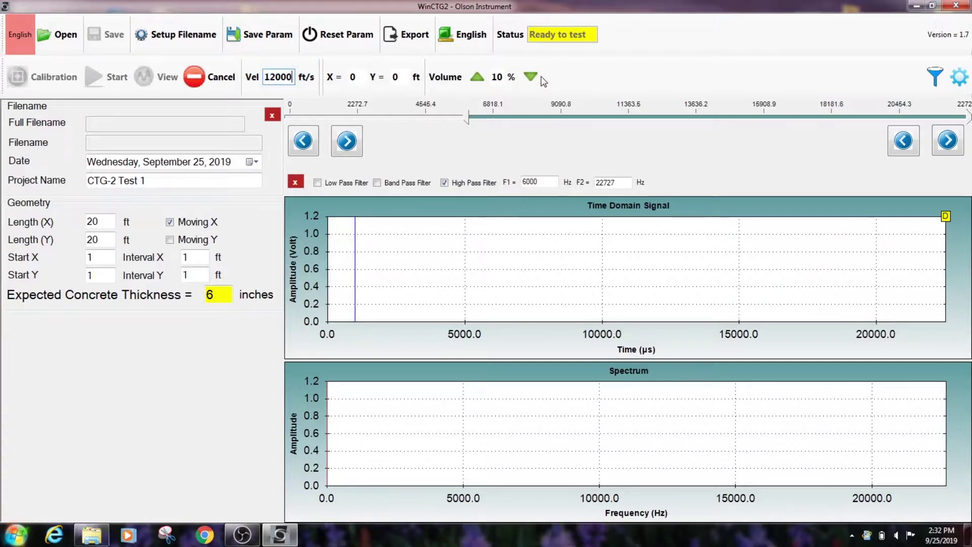
- Toggle the English measurement unit setting
{"action": "left_click", "coordinate": [467, 33]}
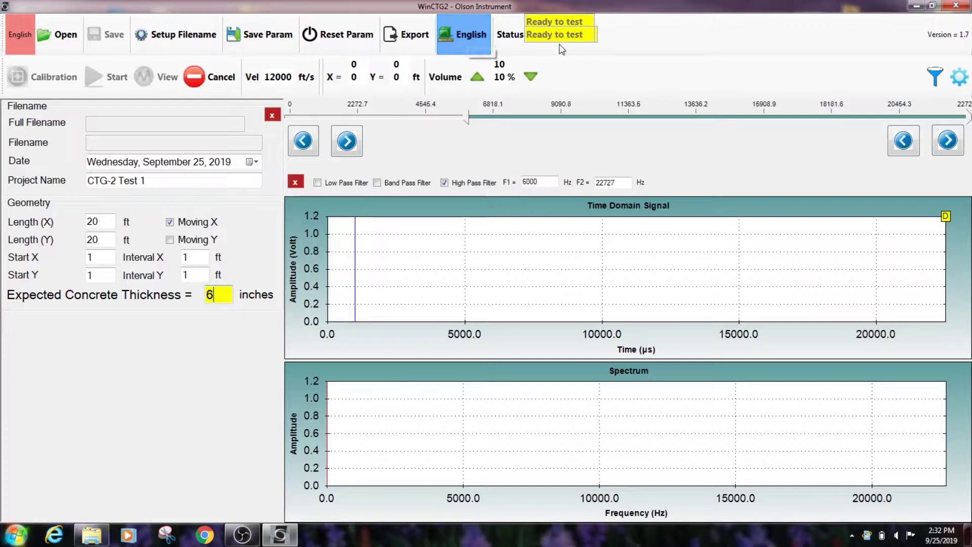
{"action": "left_click", "coordinate": [473, 37]}
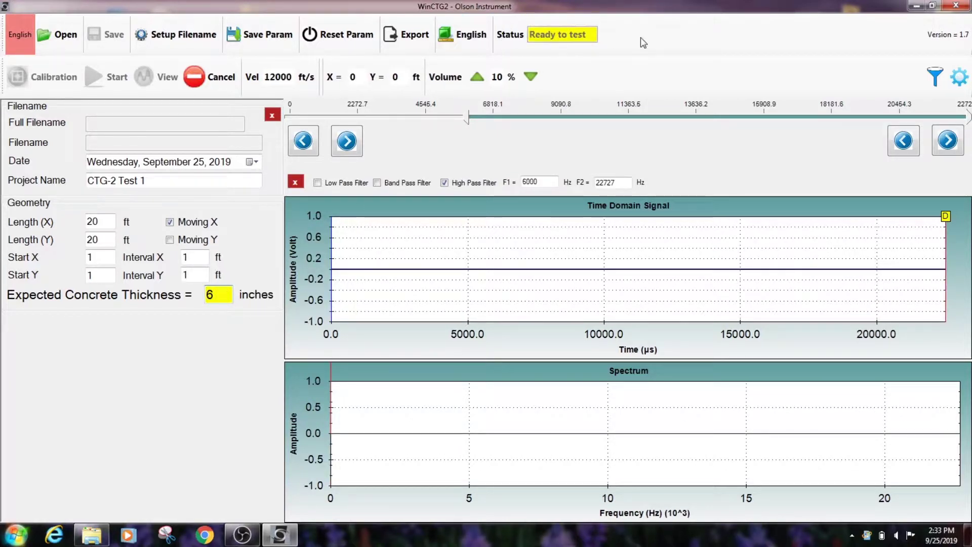
{"action": "left_click", "coordinate": [474, 38]}
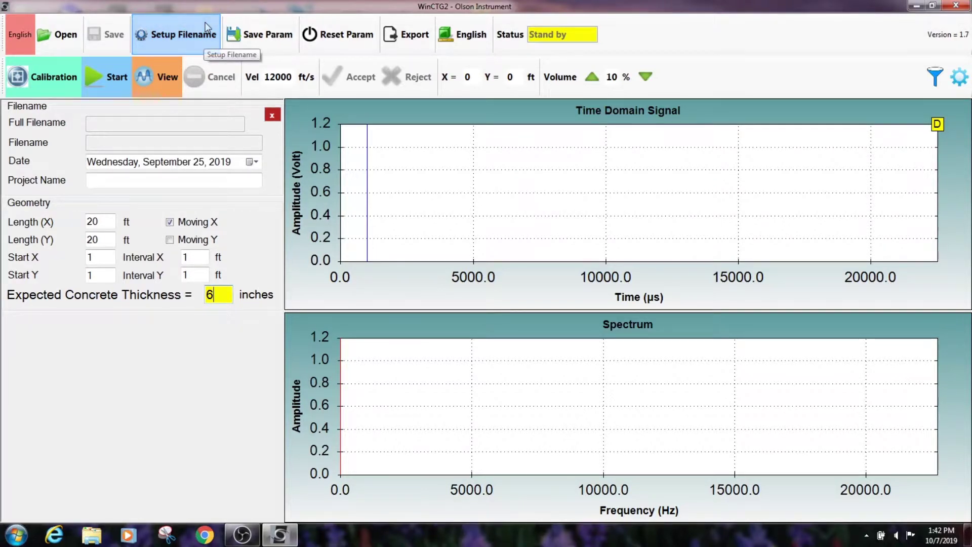
- Start automatic file naming in C:\CTGData with prefix test and start number 1, and start View mode
{"action": "left_click", "coordinate": [208, 28]}
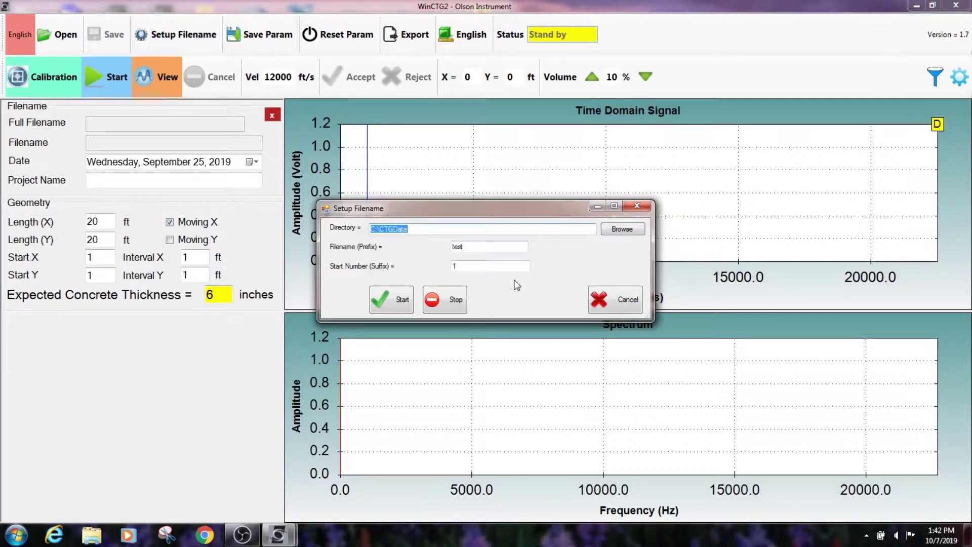
{"action": "left_click", "coordinate": [392, 299]}
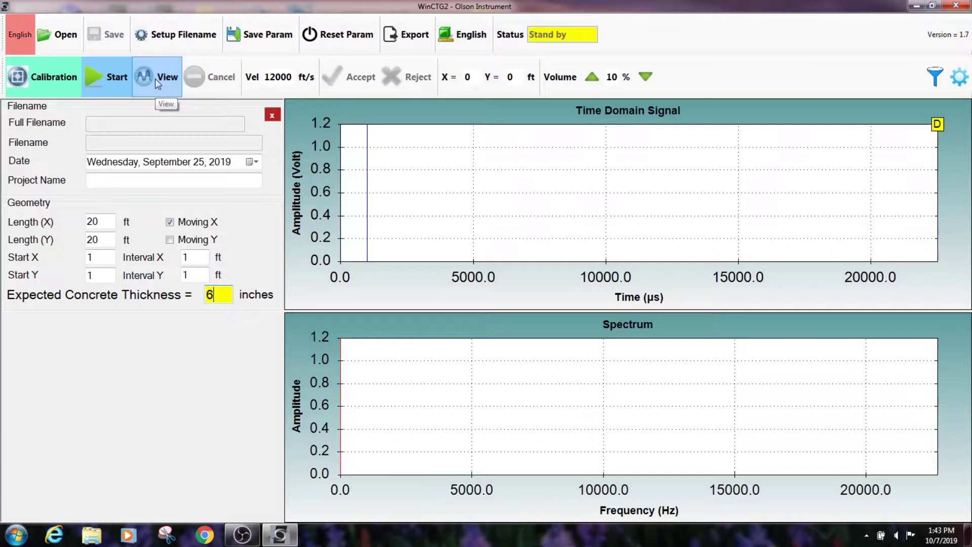
{"action": "left_click", "coordinate": [155, 78]}
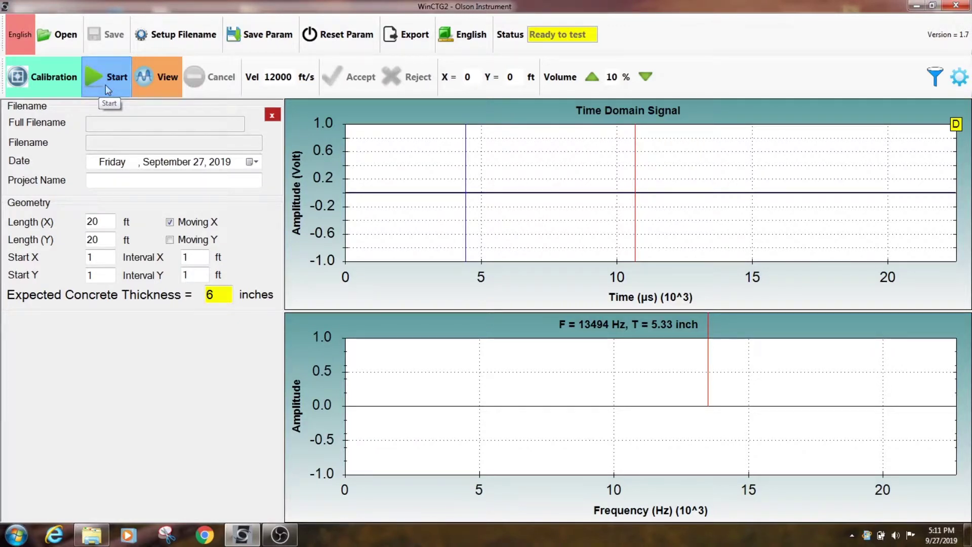
- Start a test and save its data file as CTG Test in the Documents library
{"action": "left_click", "coordinate": [105, 84]}
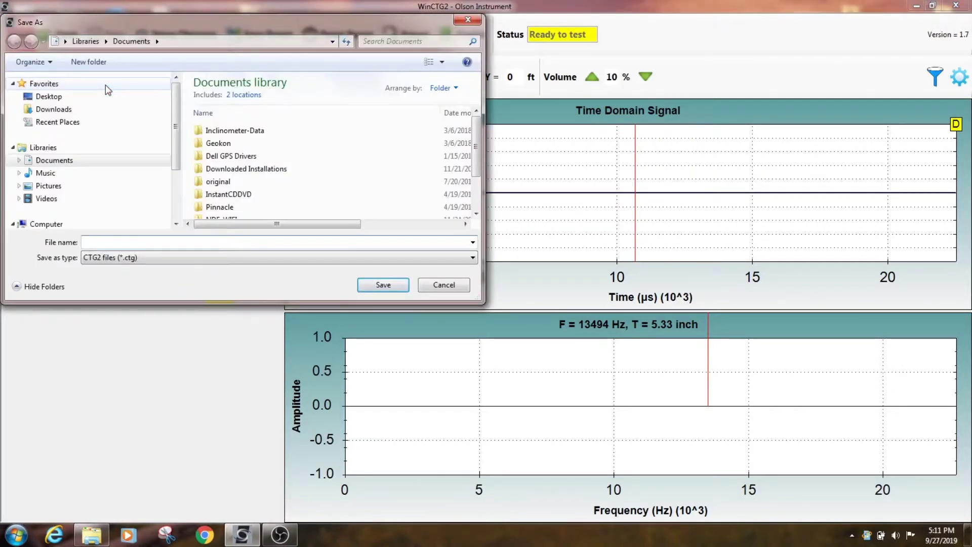
{"action": "type", "text": "CTG Test"}
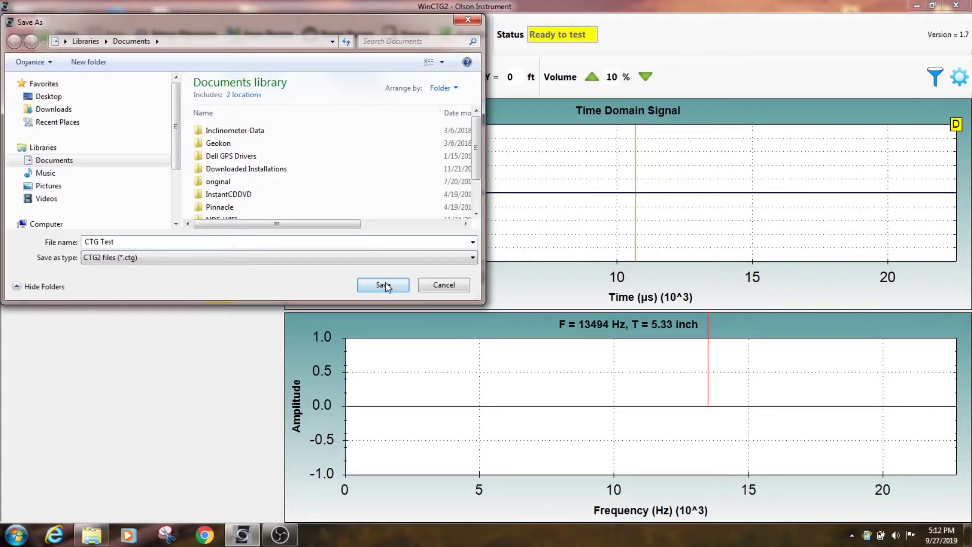
{"action": "left_click", "coordinate": [385, 285]}
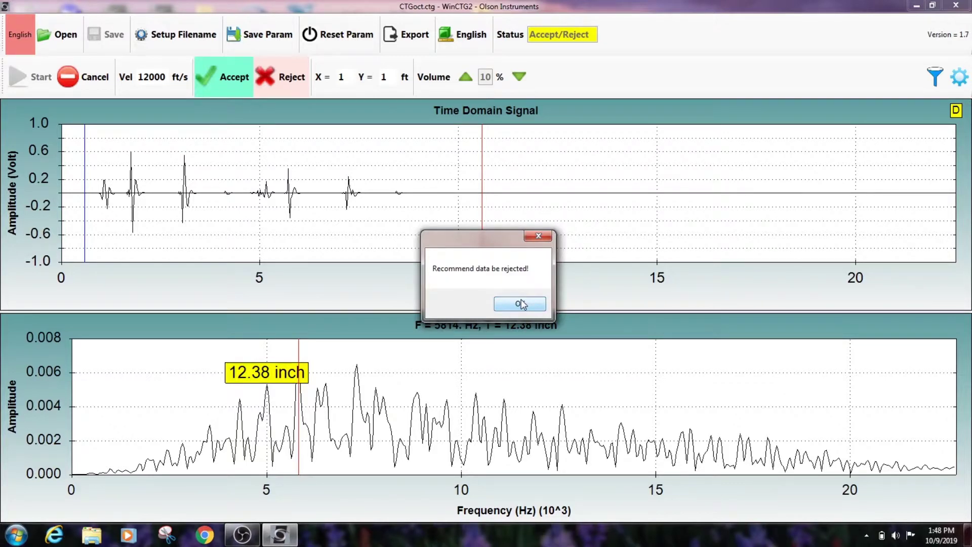
- Reject the noisy impact record that has multiple spectrum peaks, and accept the clean record with a single dominant peak
{"action": "left_click", "coordinate": [521, 304]}
{"action": "left_click", "coordinate": [281, 89]}
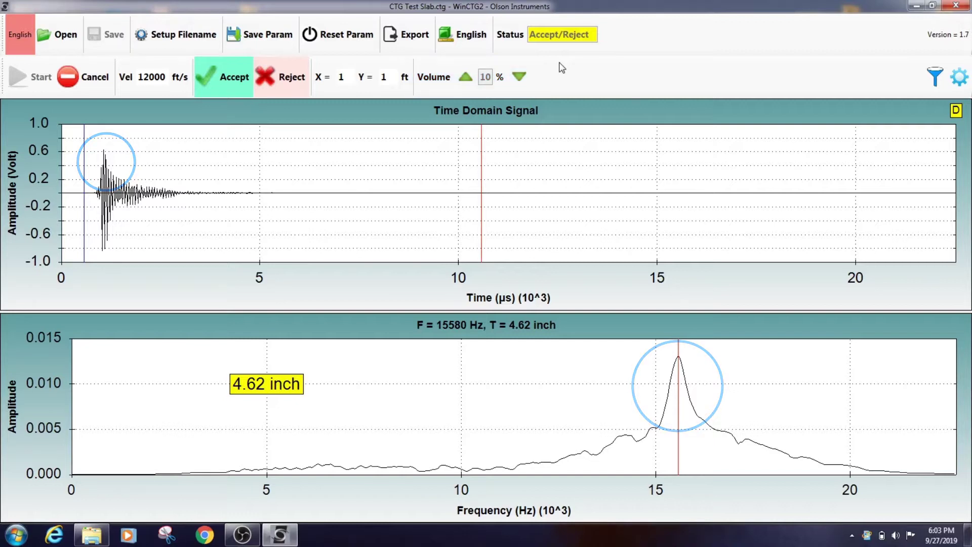
{"action": "left_click", "coordinate": [219, 81]}
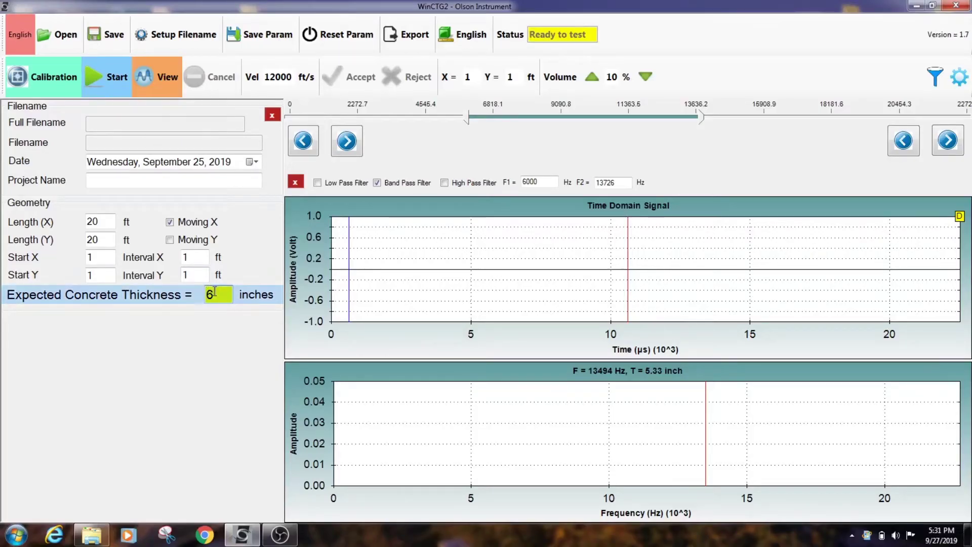
- Set the expected concrete thickness to 36 inches
{"action": "type", "text": "36"}
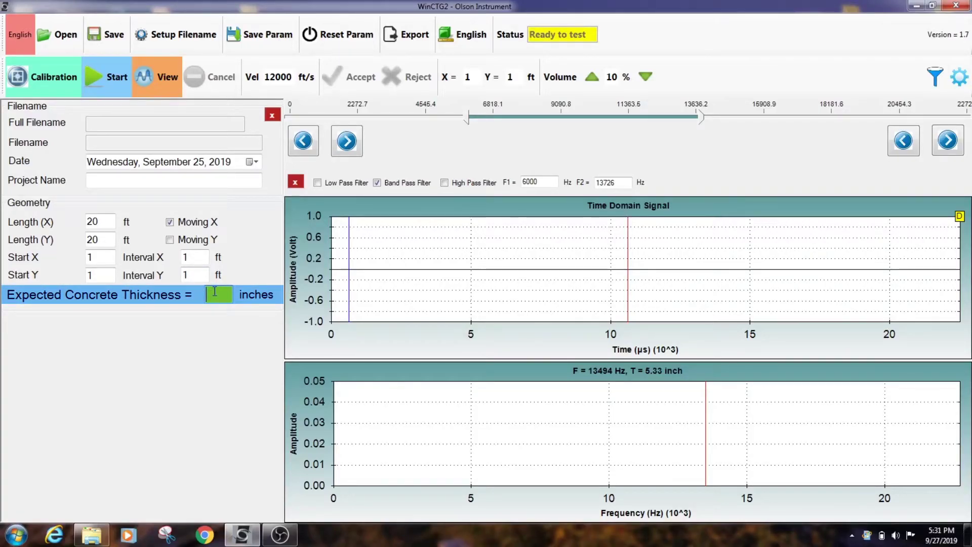
{"action": "key", "text": "Return"}
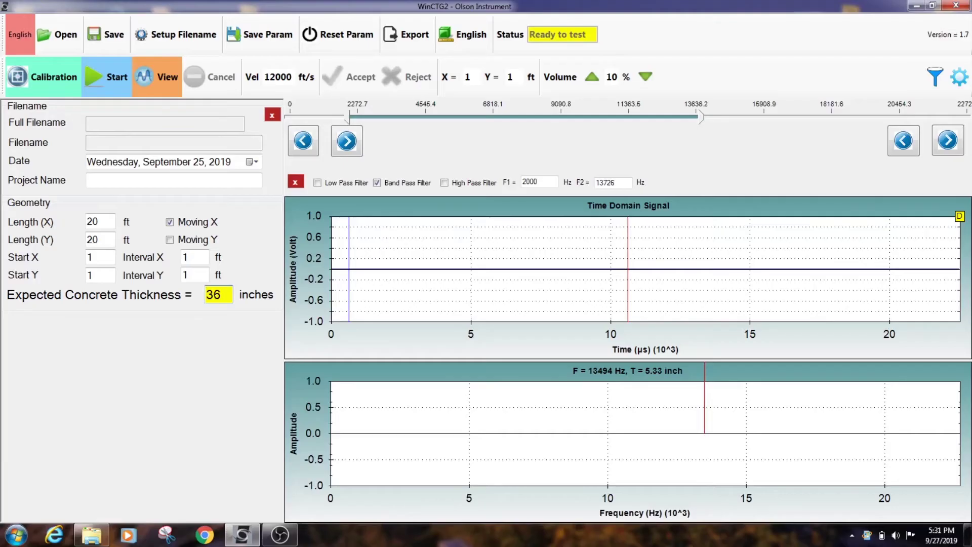
- Start View mode and shorten the time domain window by moving its red cursor to about 5,000 µs
{"action": "left_click", "coordinate": [169, 87]}
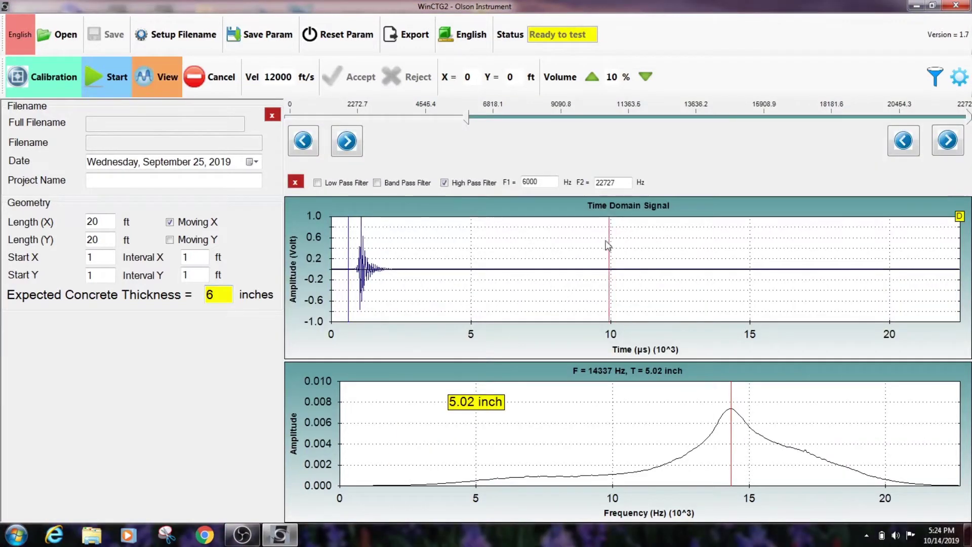
{"action": "mouse_move", "coordinate": [608, 248]}
{"action": "left_mouse_down"}
{"action": "mouse_move", "coordinate": [444, 272]}
{"action": "mouse_move", "coordinate": [369, 269]}
{"action": "mouse_move", "coordinate": [474, 268]}
{"action": "left_mouse_up"}
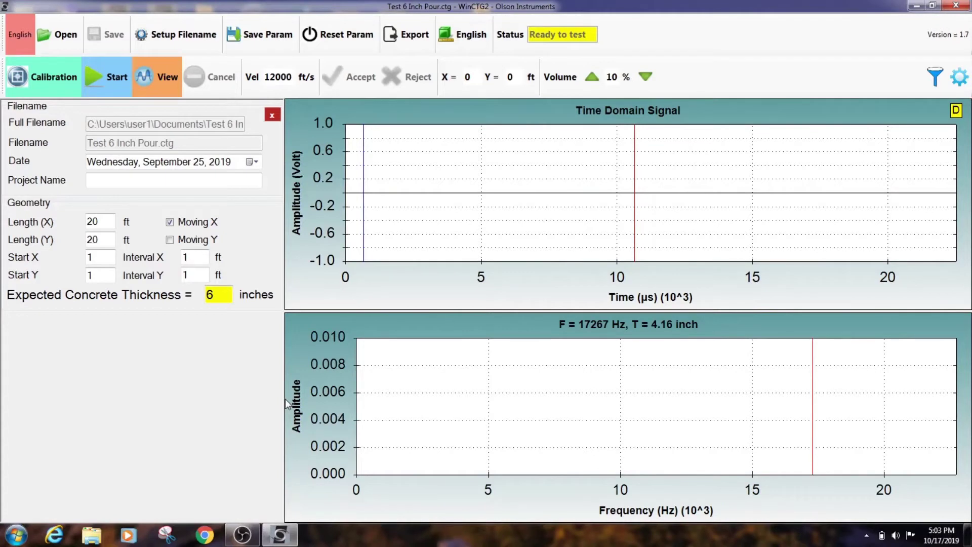
- Calibrate the concrete velocity with a known thickness of 4 inches, accepting the impact record and the calculated velocity
{"action": "left_click", "coordinate": [46, 74]}
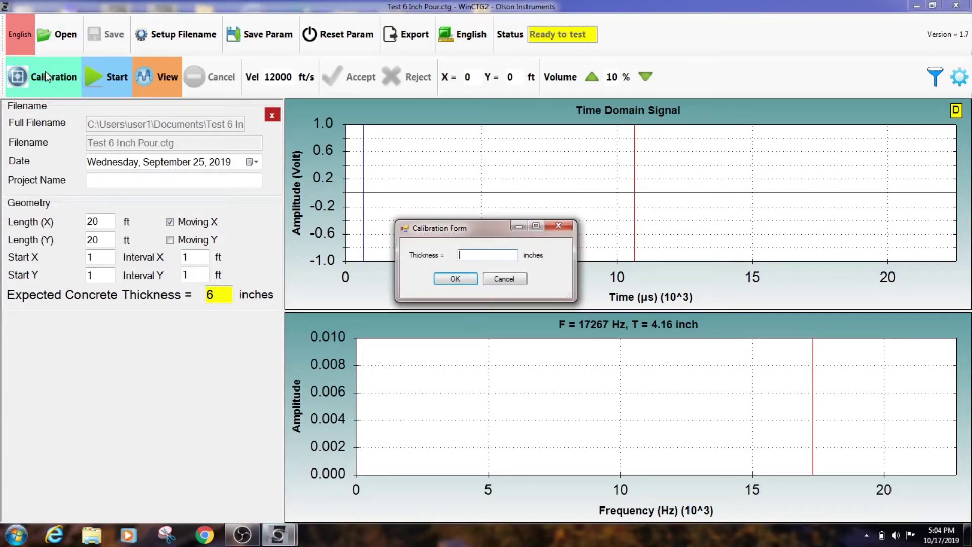
{"action": "type", "text": "4"}
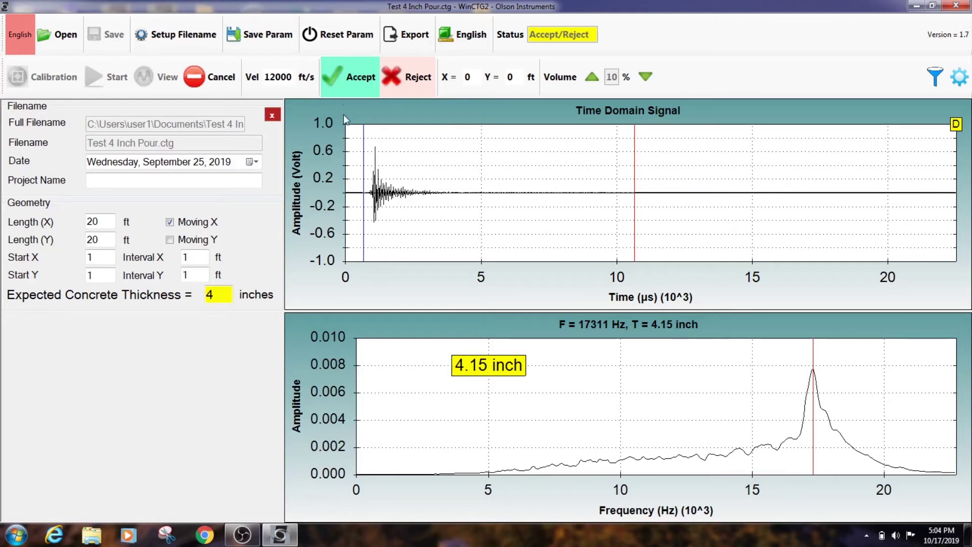
{"action": "left_click", "coordinate": [350, 88]}
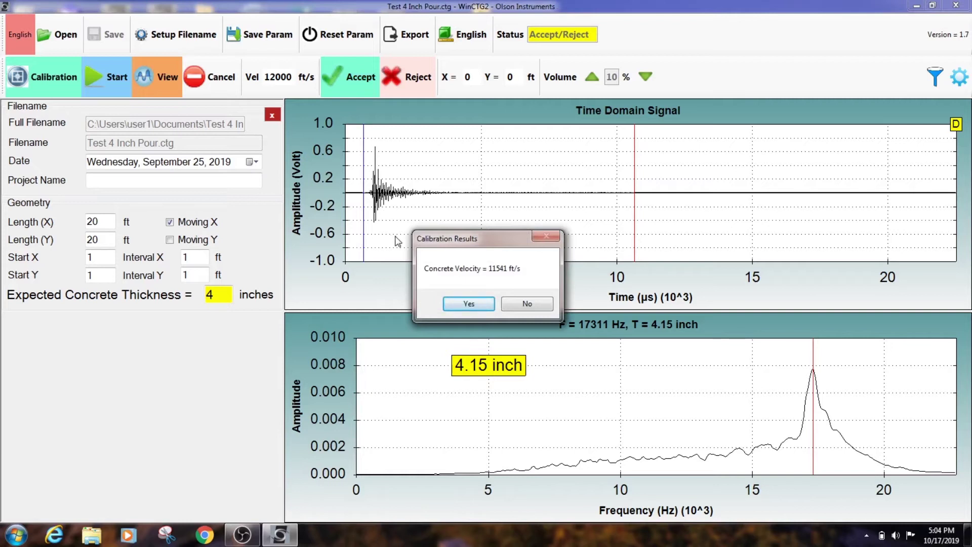
{"action": "left_click", "coordinate": [466, 306]}
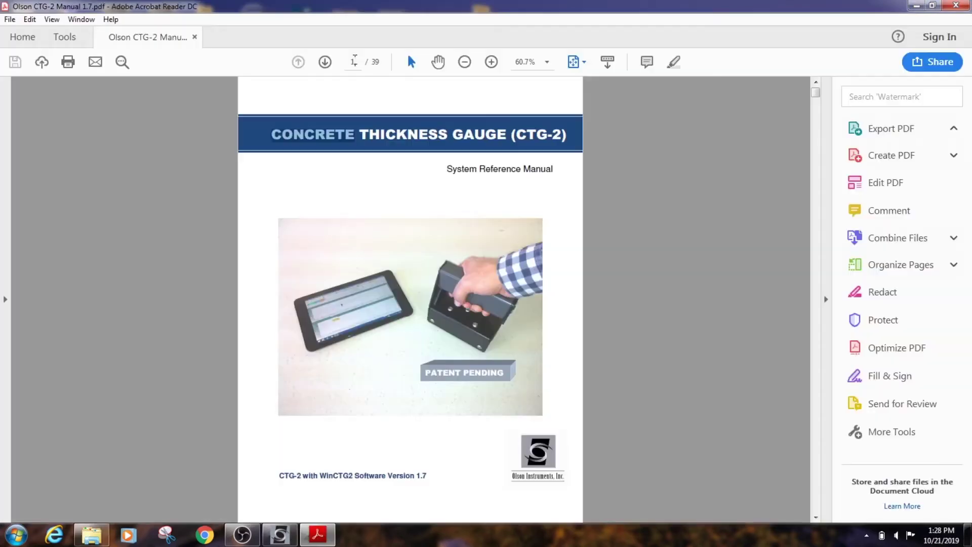
- Go to page 22 of the Olson CTG-2 manual in Adobe Acrobat Reader
{"action": "type", "text": "22"}
{"action": "key", "text": "Return"}
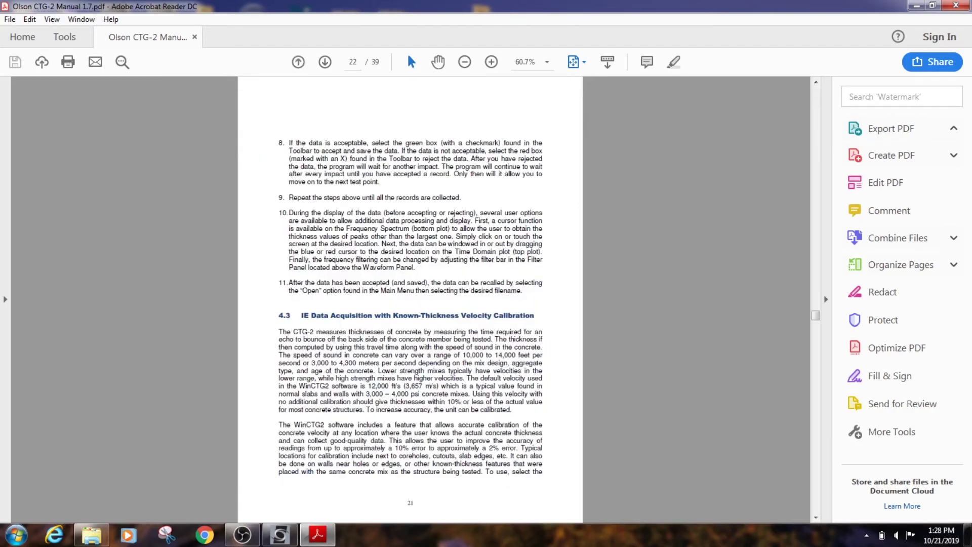